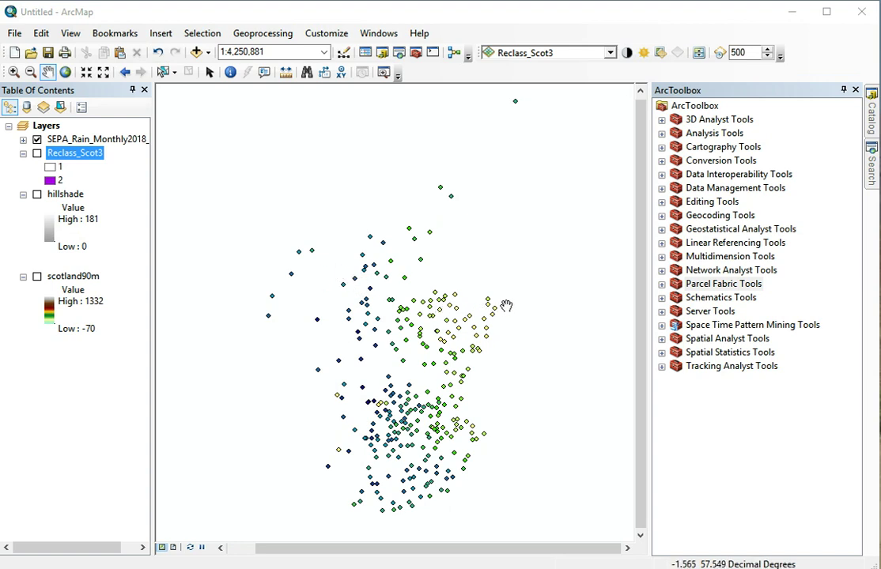
Expand the SEPA_Rain_Monthly2018 layer to show its ten Jan_2018 rainfall classes
left_click(23, 139)
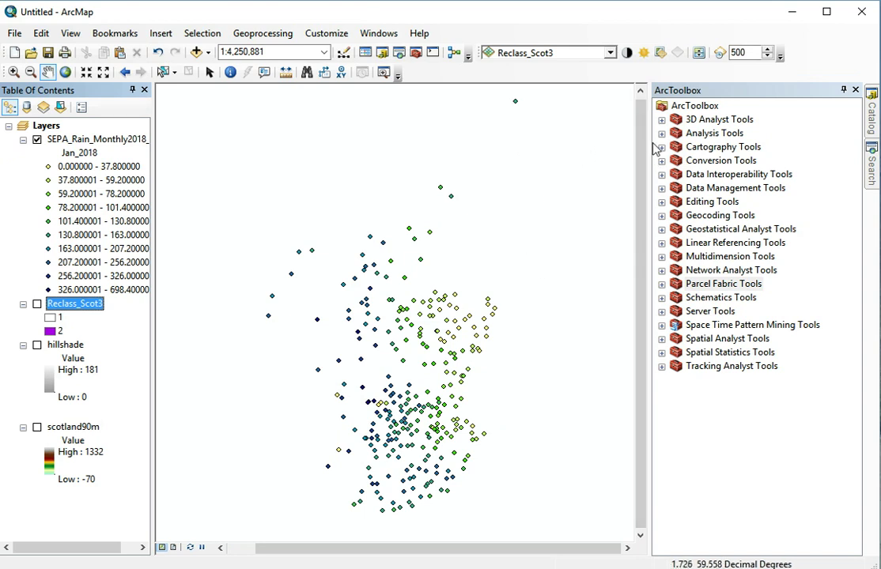
Look through the 3D Analyst Raster Interpolation tools, then collapse that toolbox
left_click(661, 119)
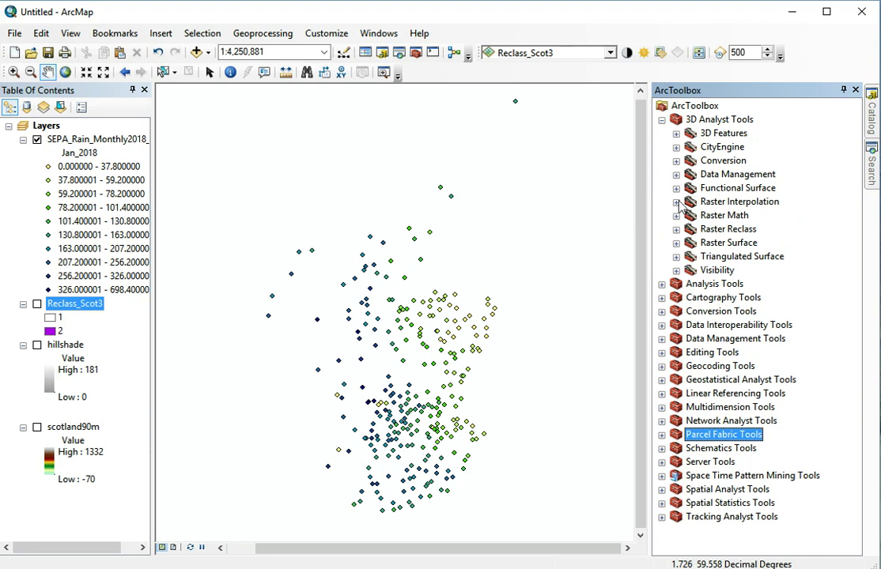
left_click(676, 203)
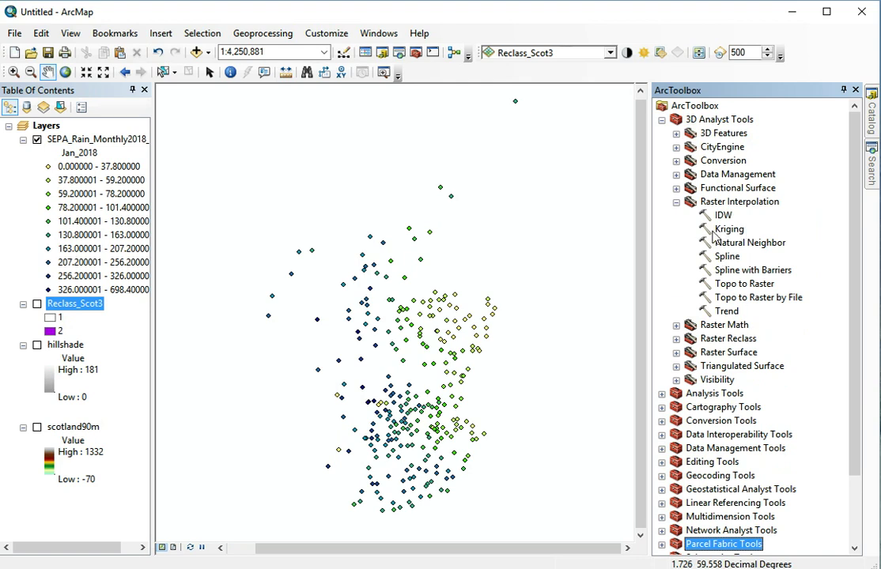
left_click(677, 203)
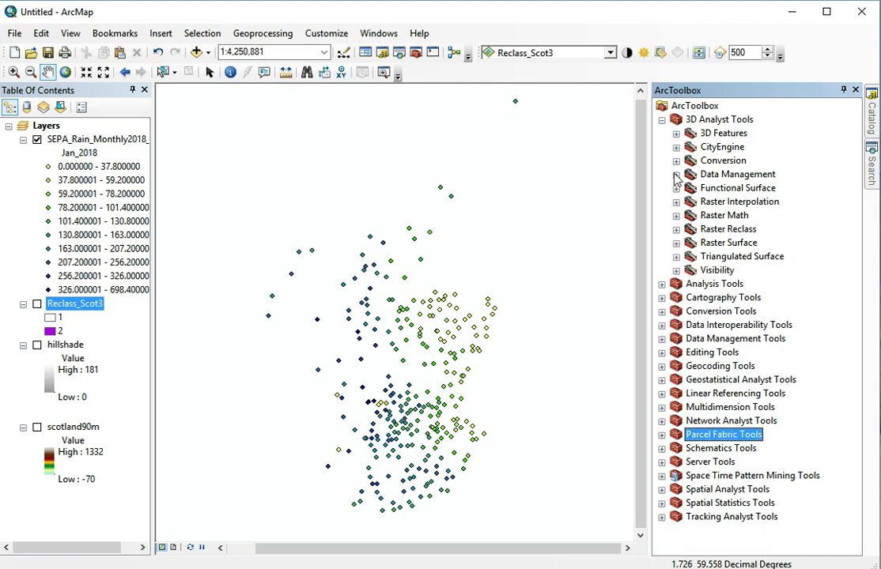
left_click(662, 119)
Expand Spatial Analyst Tools > Interpolation to list IDW, Kriging, Natural Neighbor and Spline
left_click(726, 339)
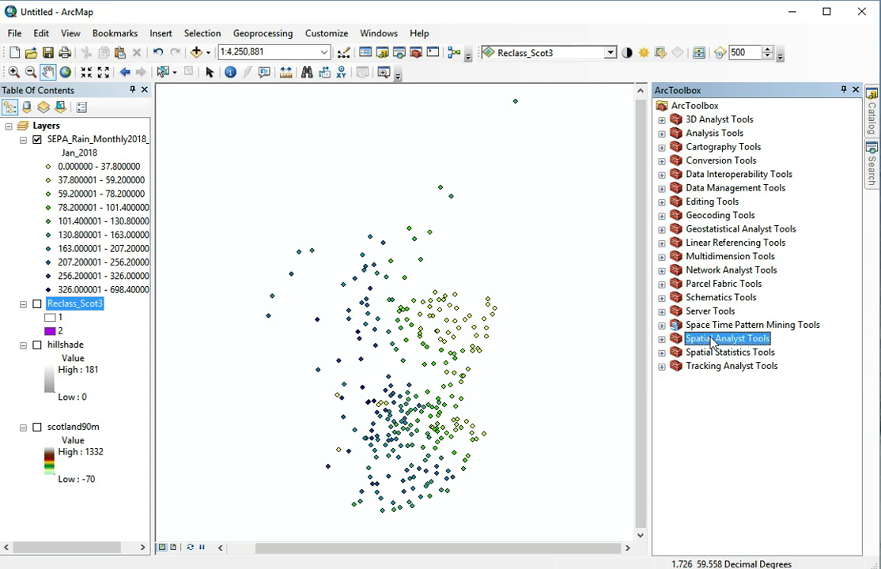
left_click(662, 339)
left_click(676, 202)
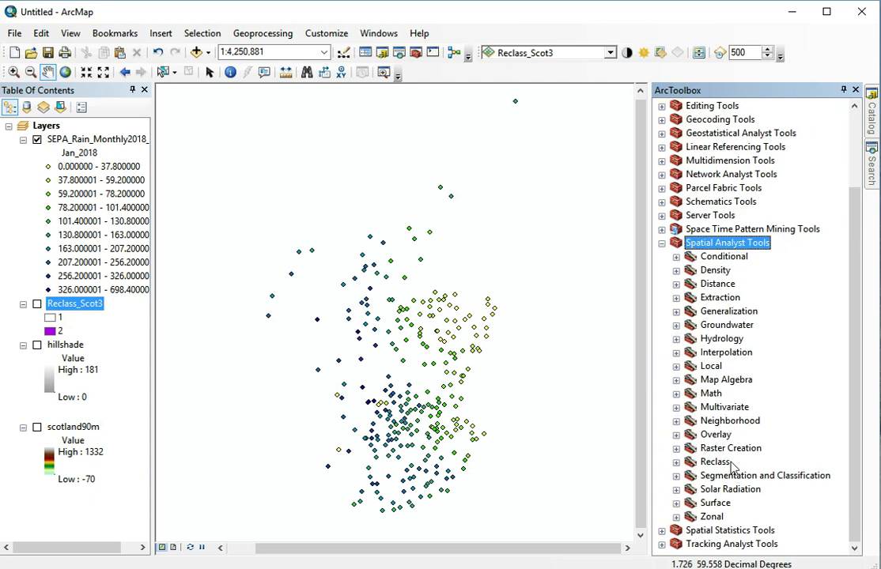
left_click(727, 352)
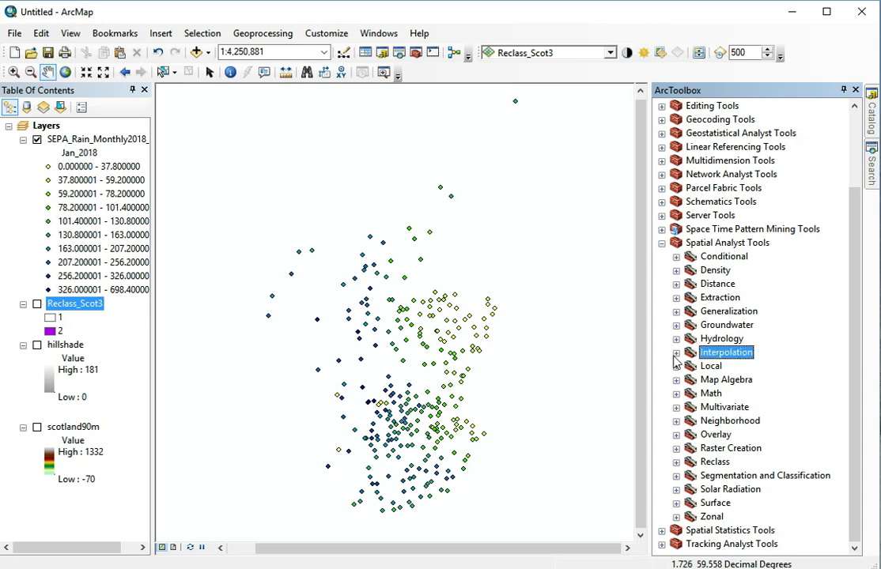
left_click(676, 353)
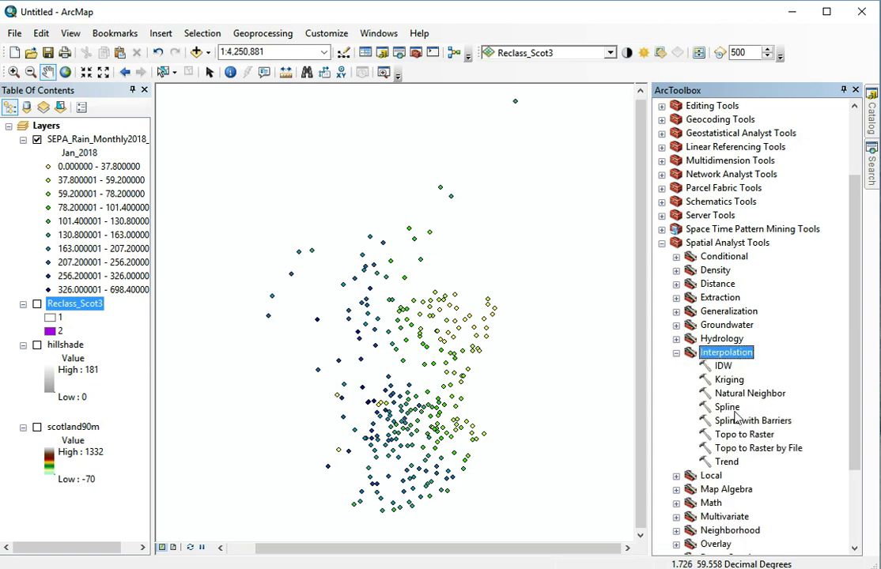
scroll(736, 419, "up", 3)
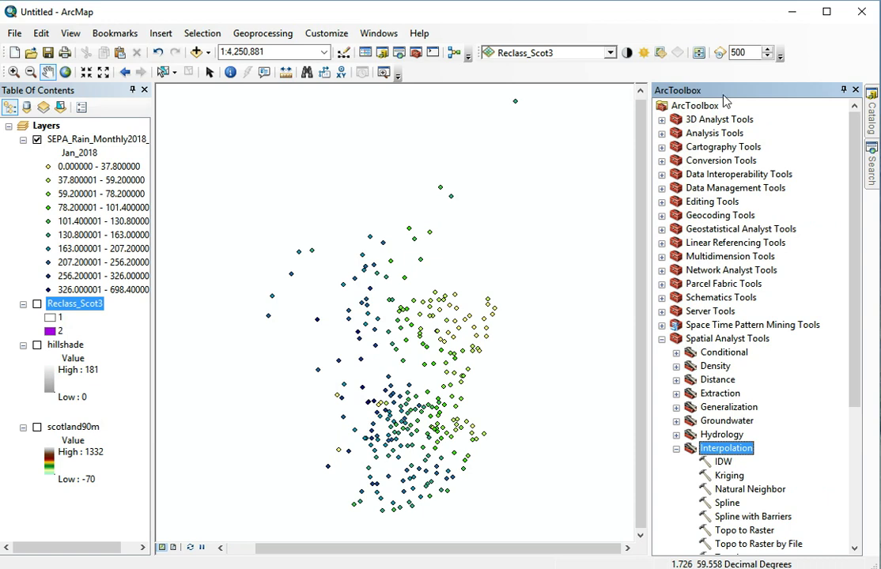
Expand Geostatistical Analyst Tools > Interpolation to reveal Empirical Bayesian Kriging
left_click(661, 229)
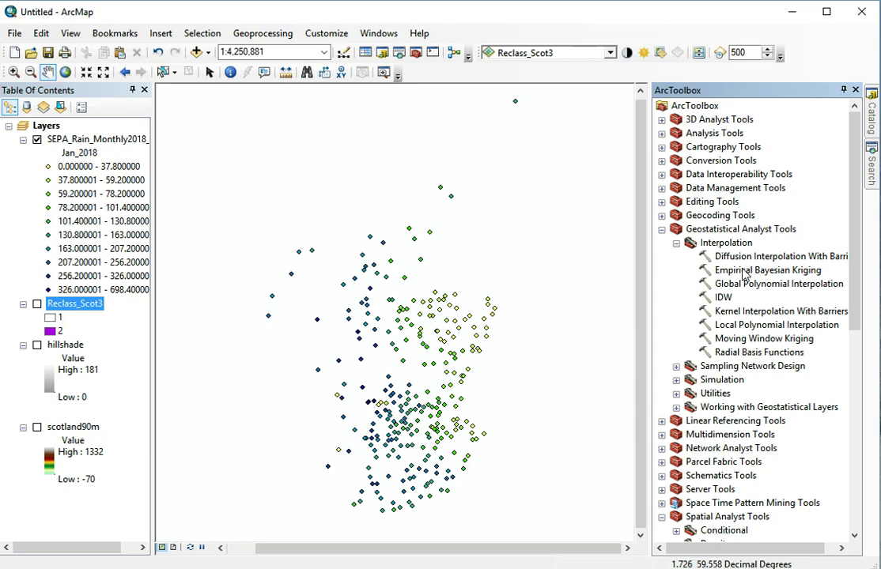
Open Empirical Bayesian Kriging with SEPA_Rain_Monthly2018_BNG as input and Jan_2018 as Z field
double_click(743, 271)
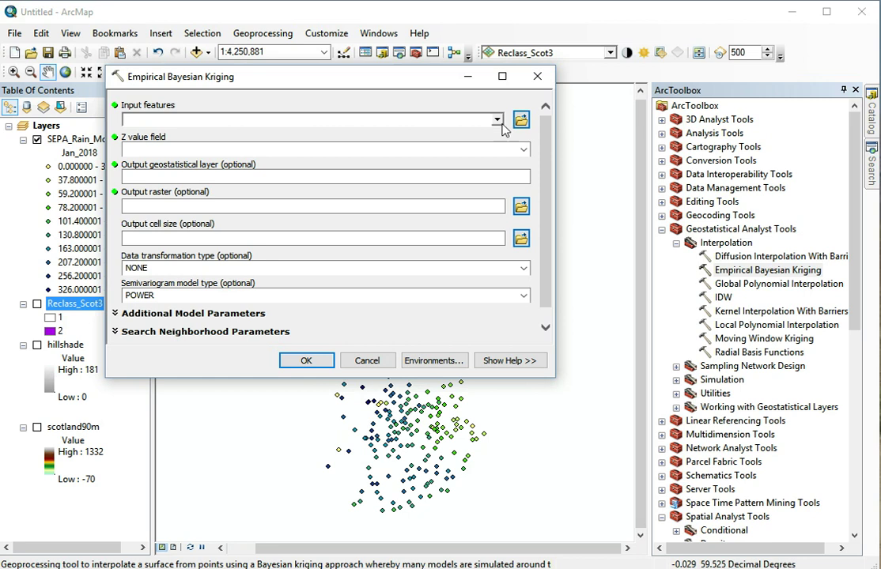
left_click(498, 120)
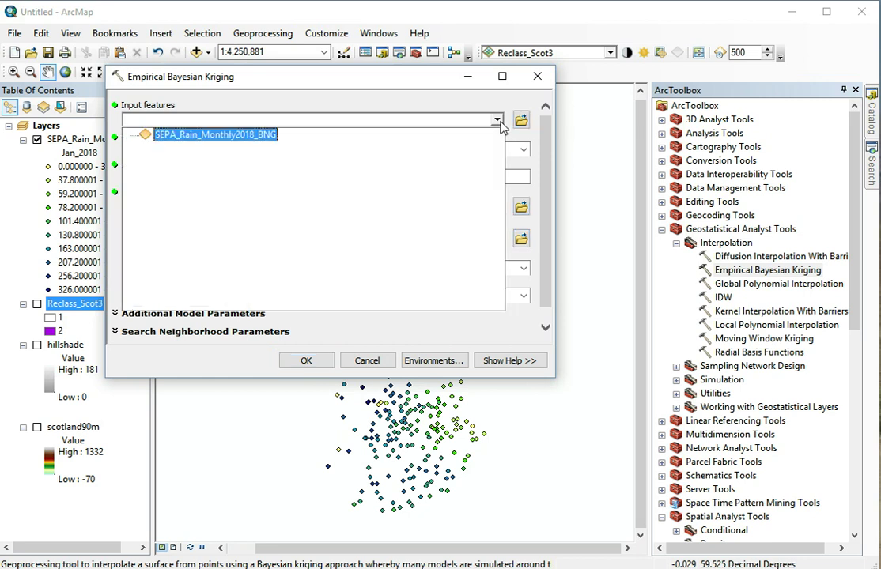
left_click(215, 138)
left_click(523, 151)
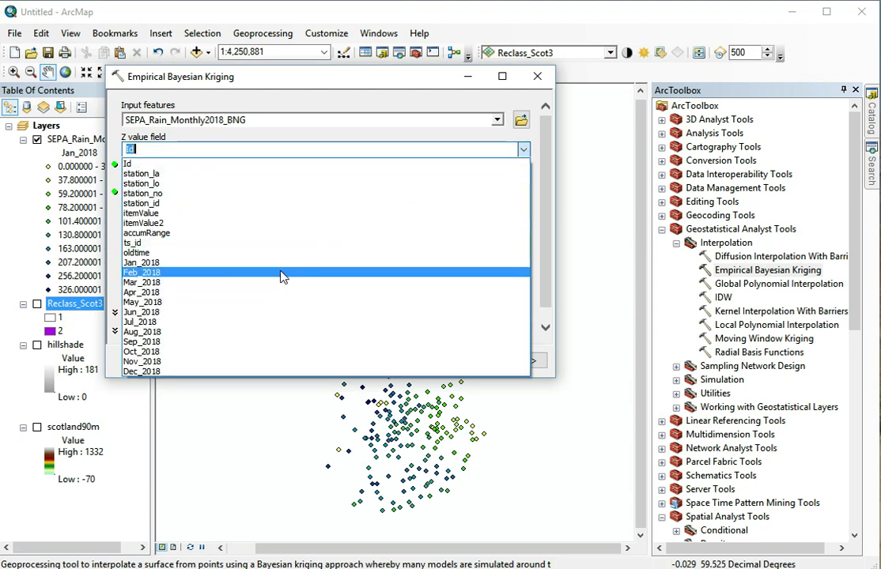
left_click(275, 263)
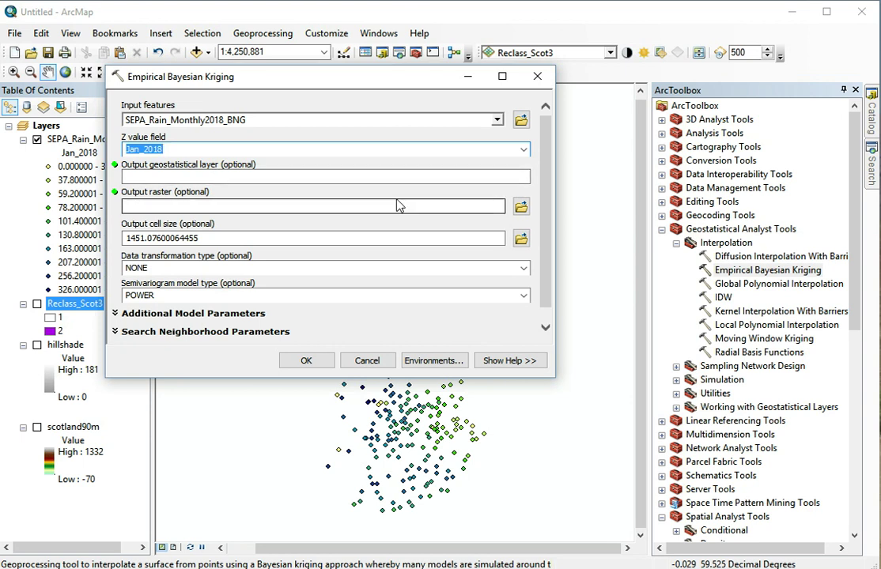
Save the output raster into the Sepa_monthly_rainfall2018 folder under a new name
left_click(521, 206)
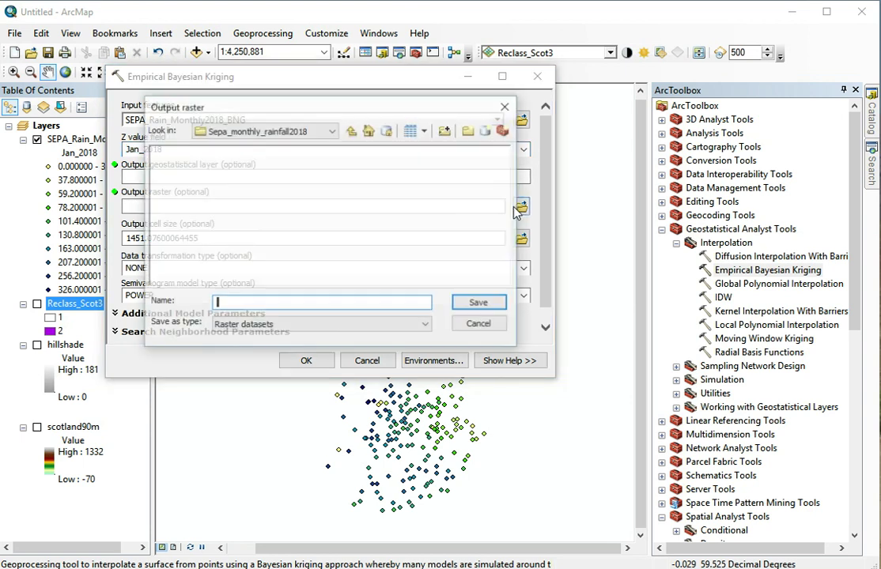
left_click(333, 133)
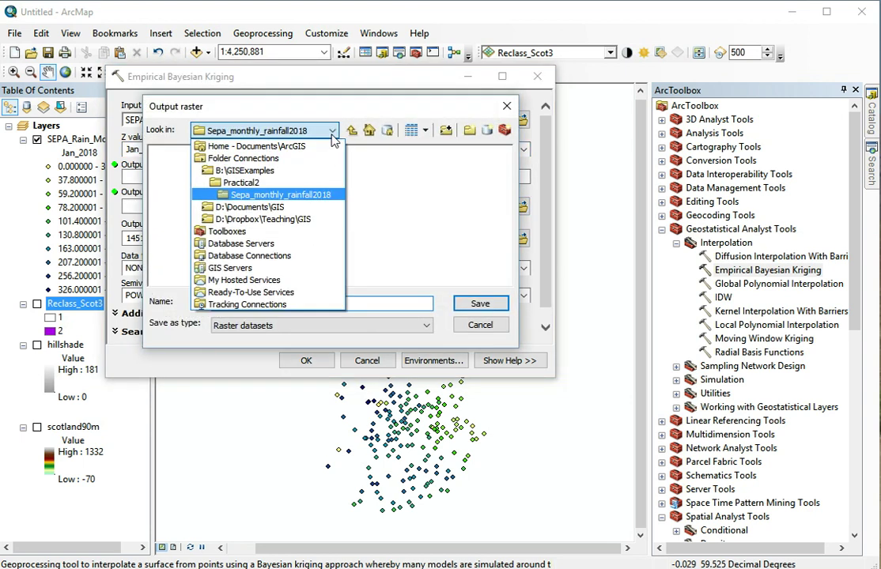
left_click(293, 196)
left_click(271, 300)
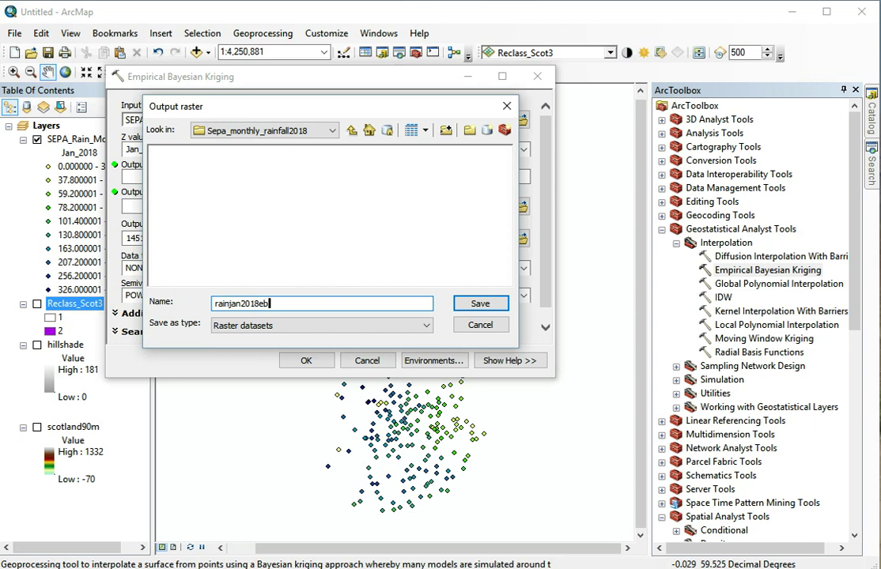
left_click(459, 304)
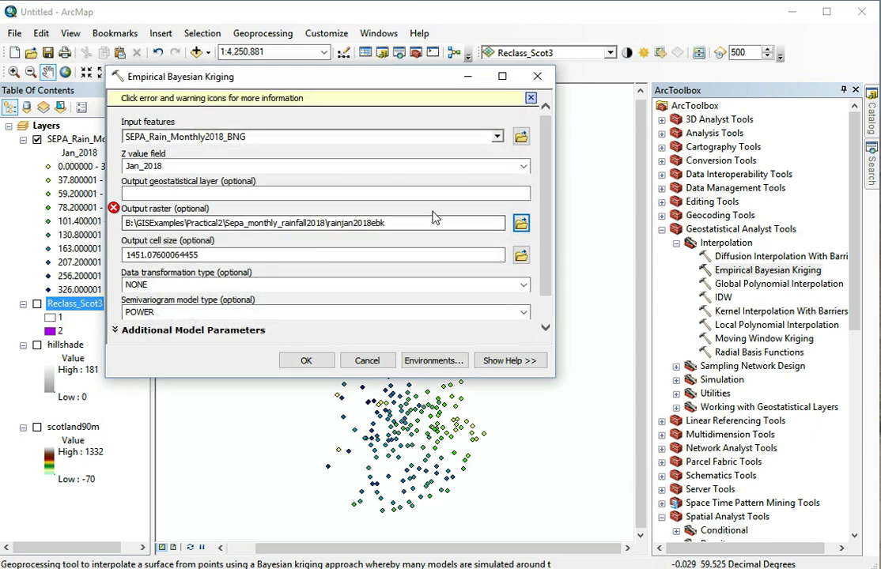
Shorten the output raster name to jan2018ebk to clear the name-length error
left_click(113, 208)
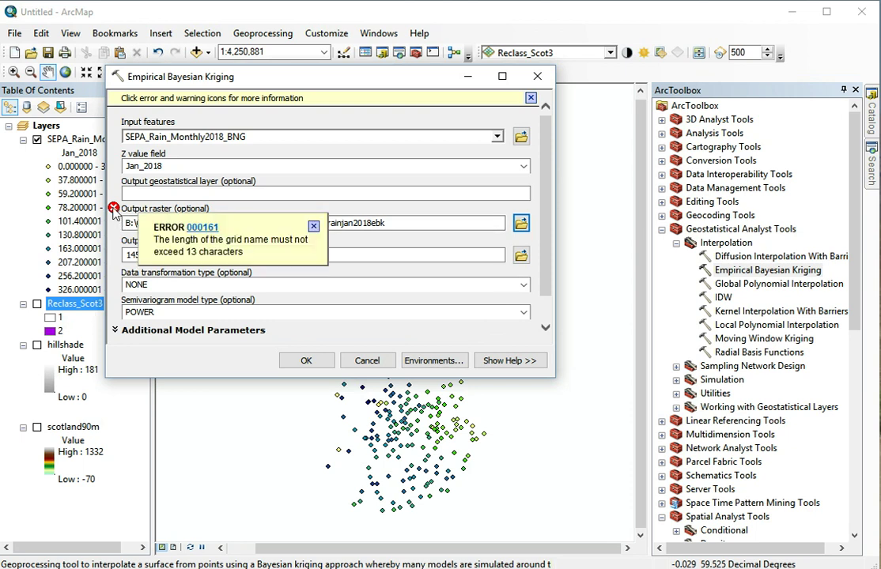
left_click(422, 223)
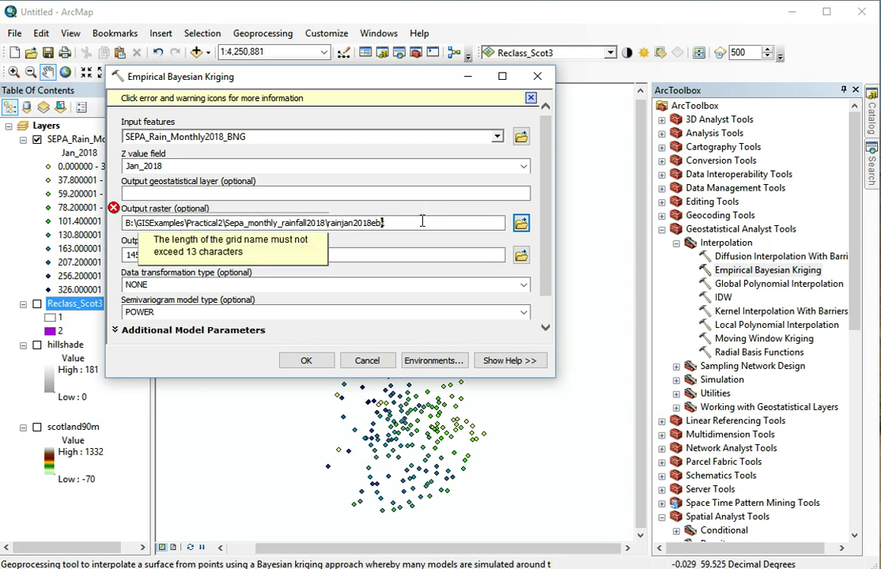
key("BackSpace")
key("BackSpace")
key("BackSpace")
key("BackSpace")
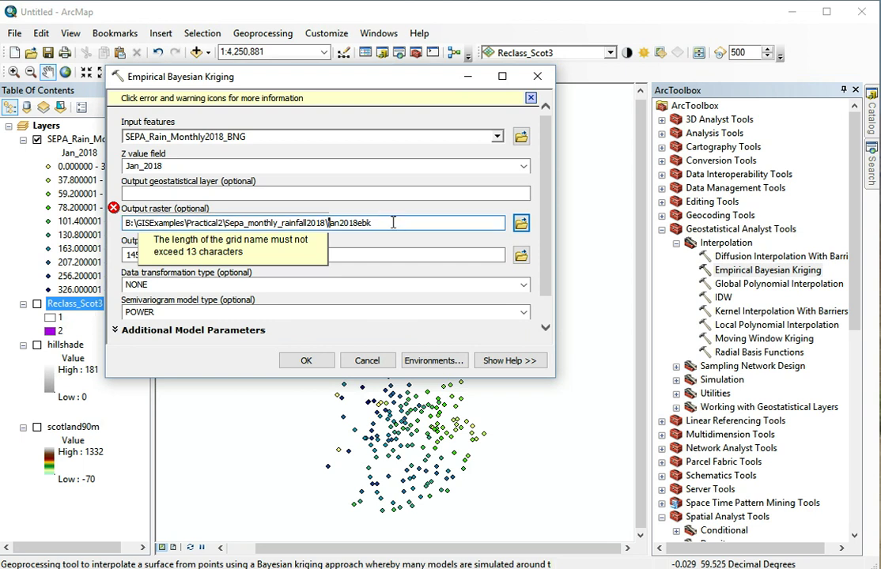
scroll(336, 210, "down", 1)
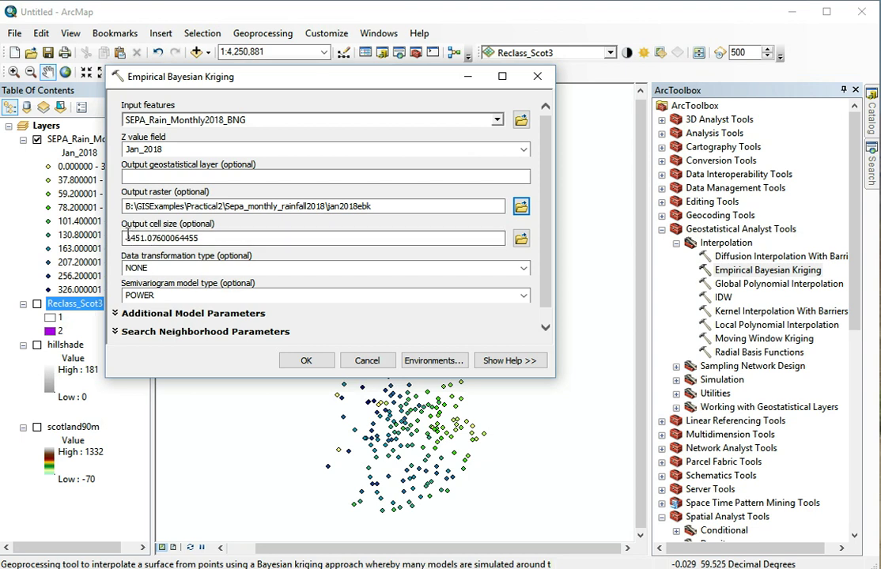
Set the output cell size to 5000 and run the kriging to create jan2018ebk
left_click_drag(129, 238, 280, 238)
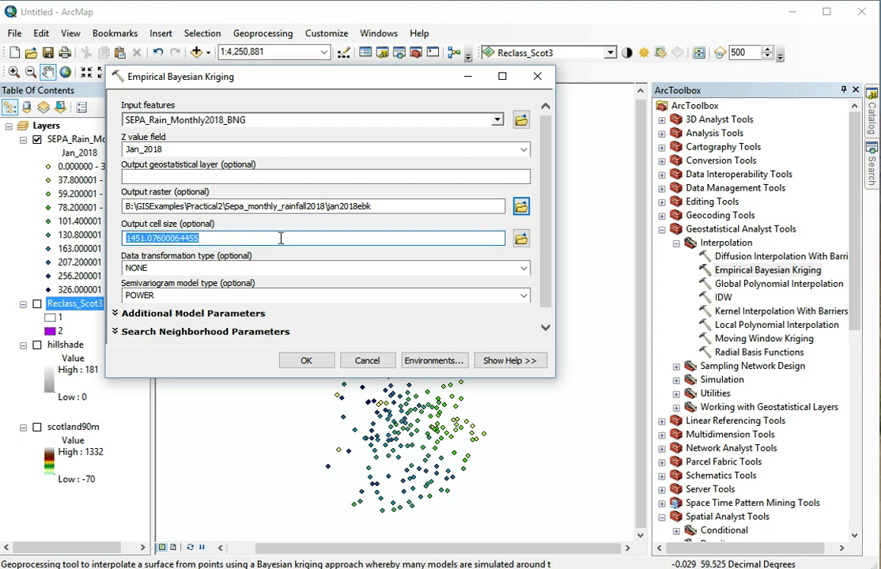
type("5000")
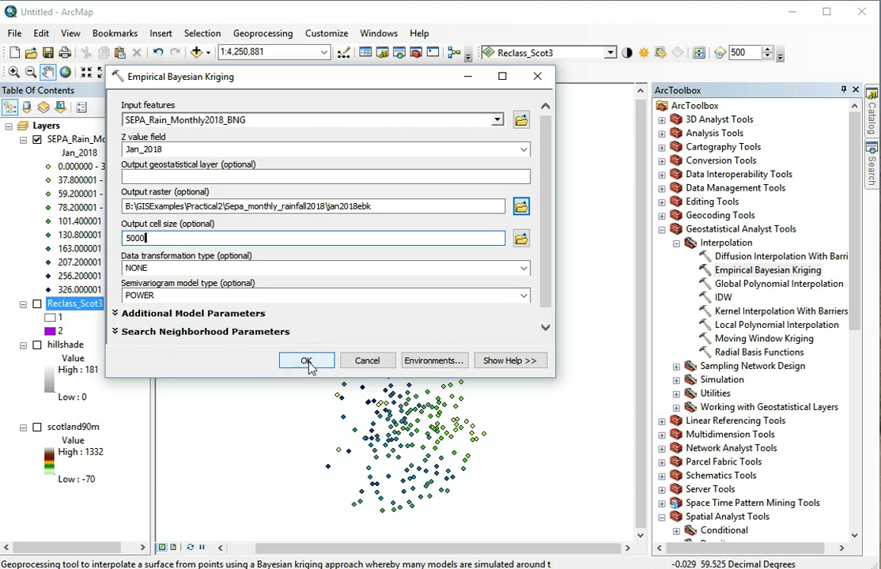
left_click(307, 361)
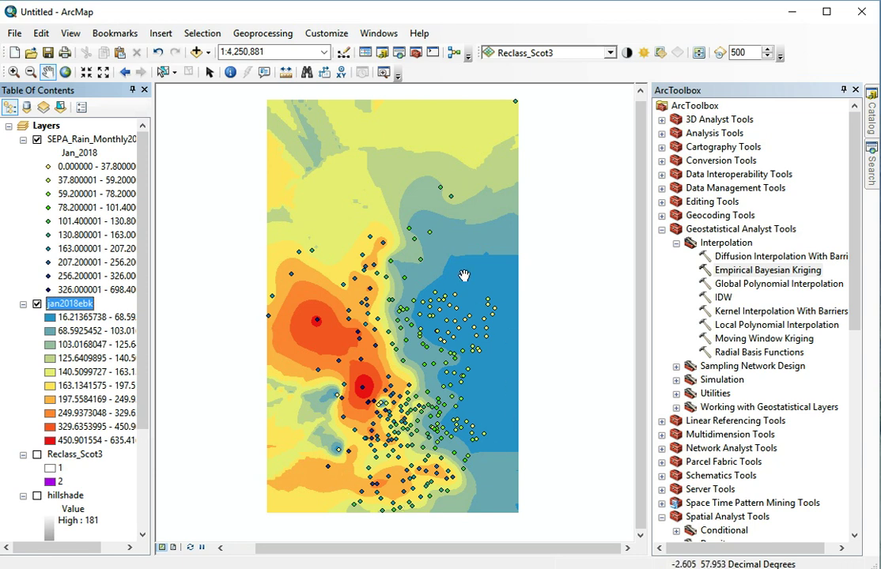
Symbolize jan2018ebk as a stretched yellow-green-blue colour ramp from low to high rainfall
right_click(84, 307)
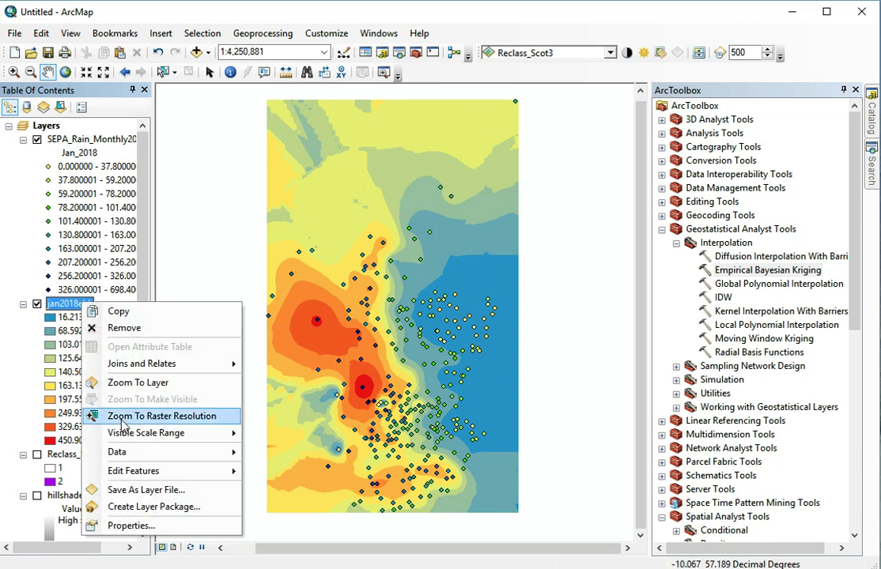
left_click(132, 526)
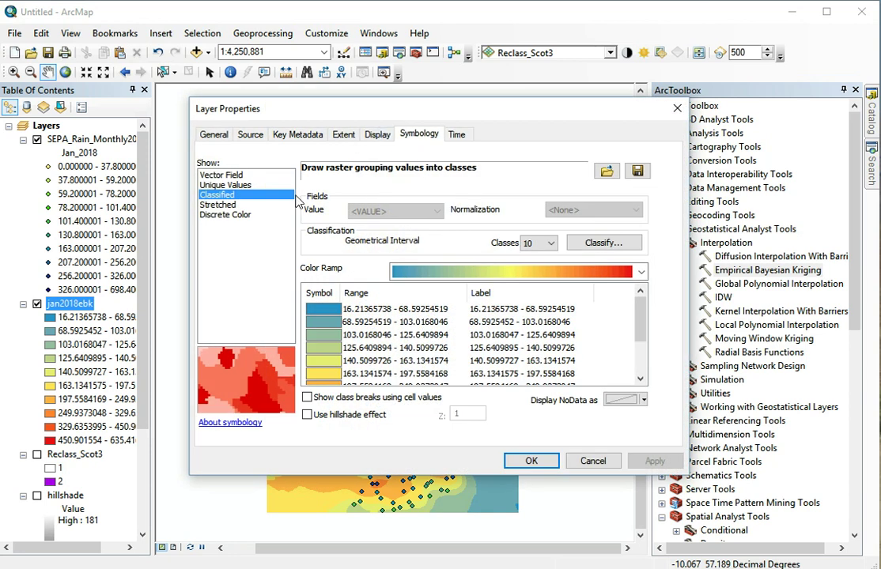
left_click(221, 205)
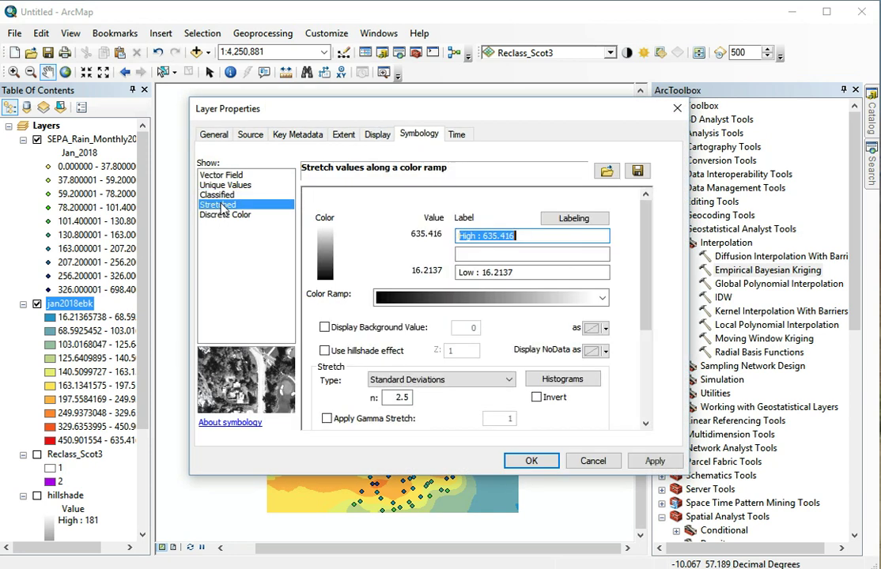
left_click(567, 301)
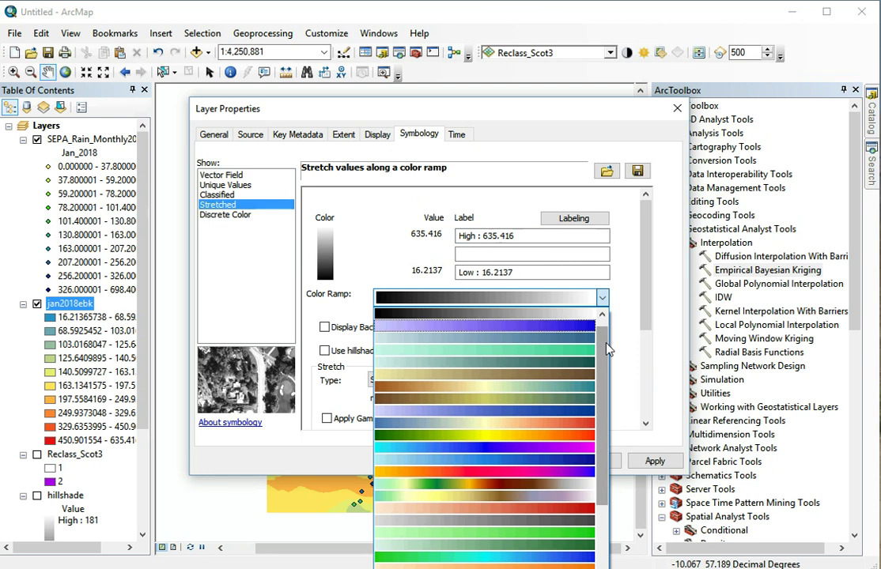
left_click_drag(608, 349, 606, 555)
left_click(484, 557)
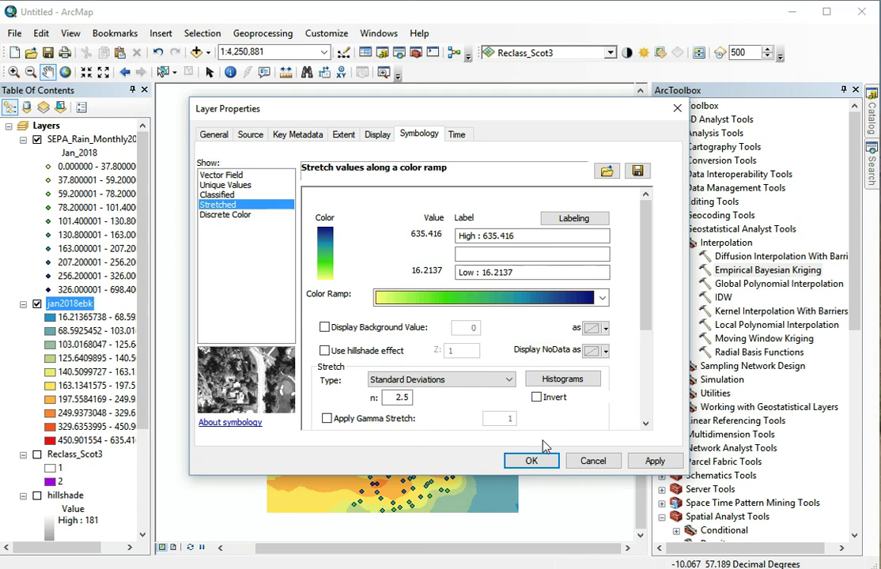
left_click(528, 459)
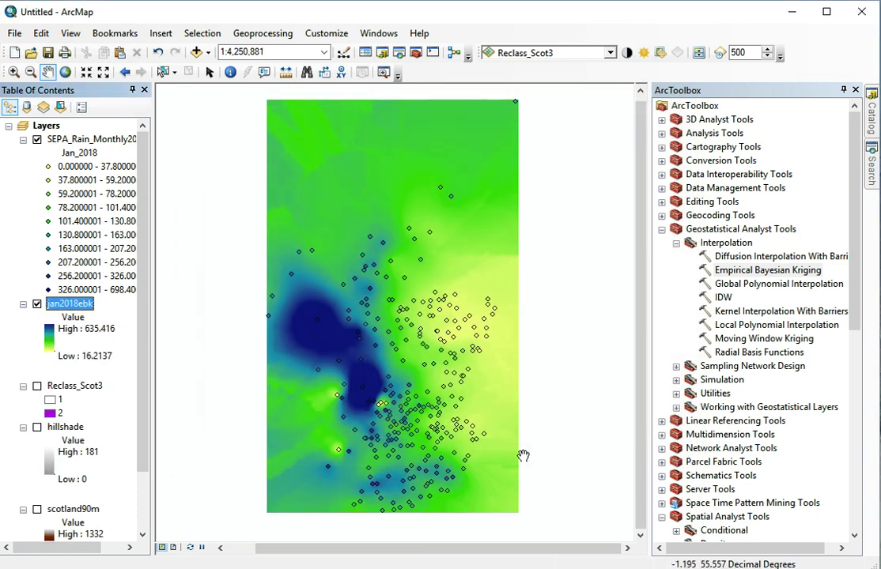
left_click_drag(410, 387, 411, 377)
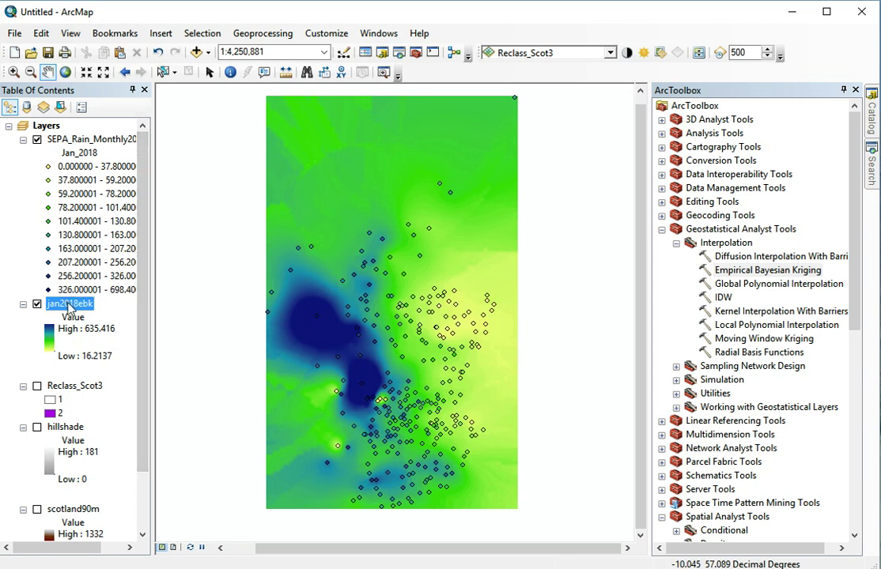
Set the jan2018ebk layer's transparency to 18% using the Effects toolbar
left_click(522, 54)
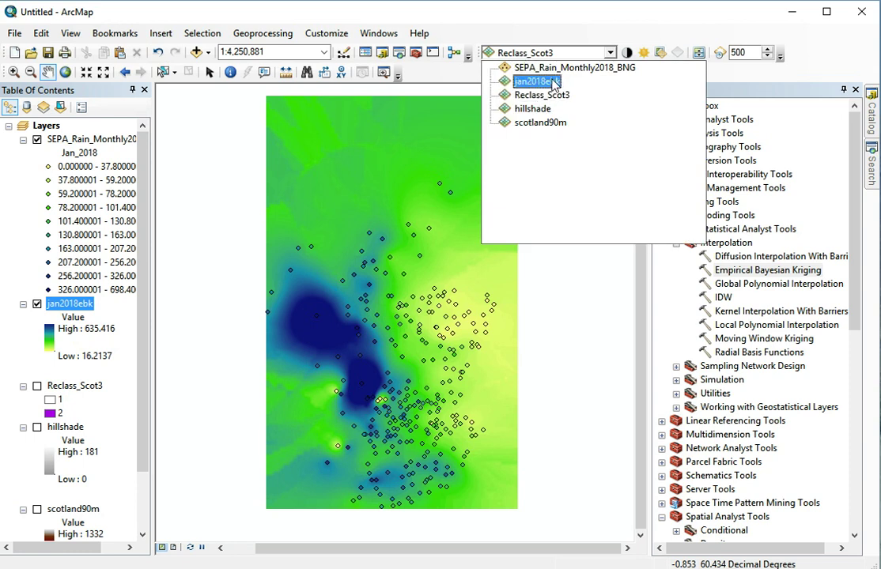
left_click(538, 82)
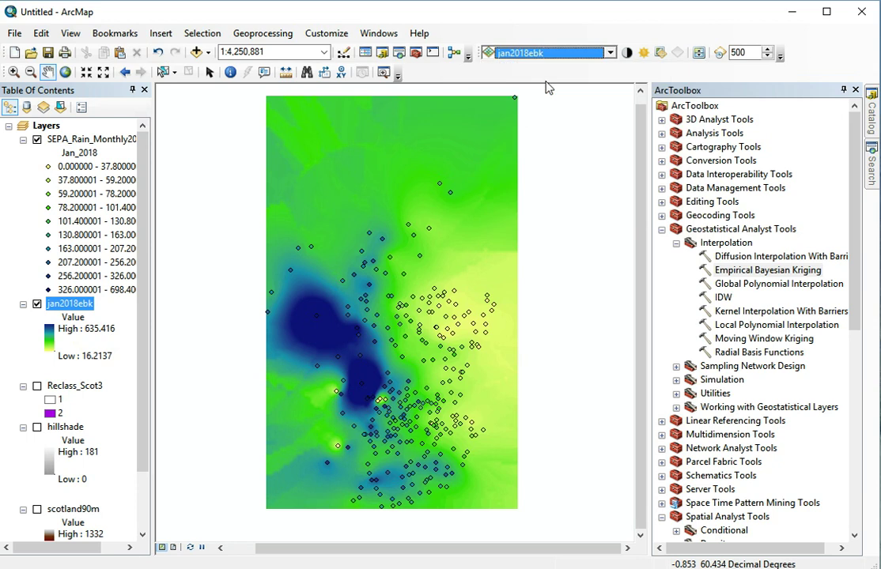
left_click(659, 53)
left_click_drag(702, 144, 702, 122)
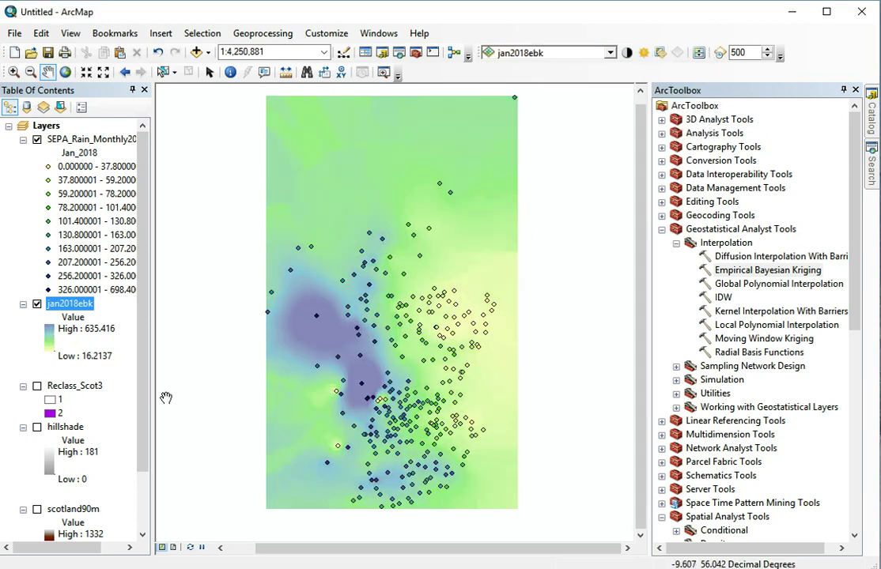
left_click_drag(144, 413, 148, 466)
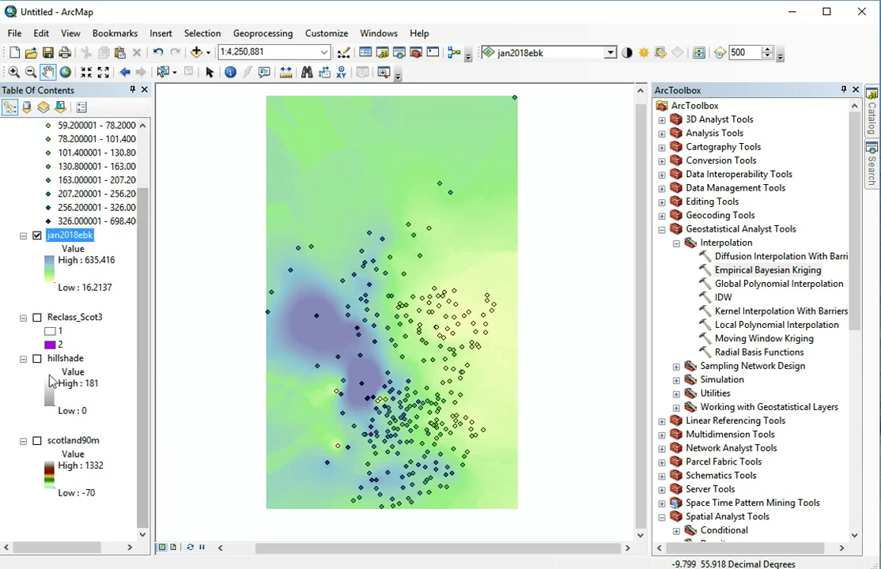
Turn on the hillshade and zoom to Scotland at 1:2,500,000, centring the western coast
left_click(38, 358)
left_click_drag(378, 445, 376, 411)
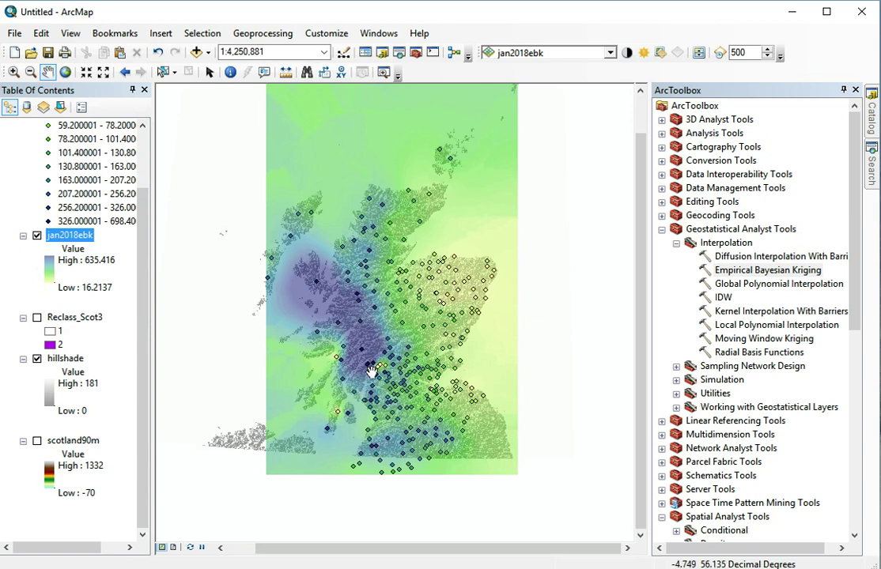
scroll(368, 370, "up", 3)
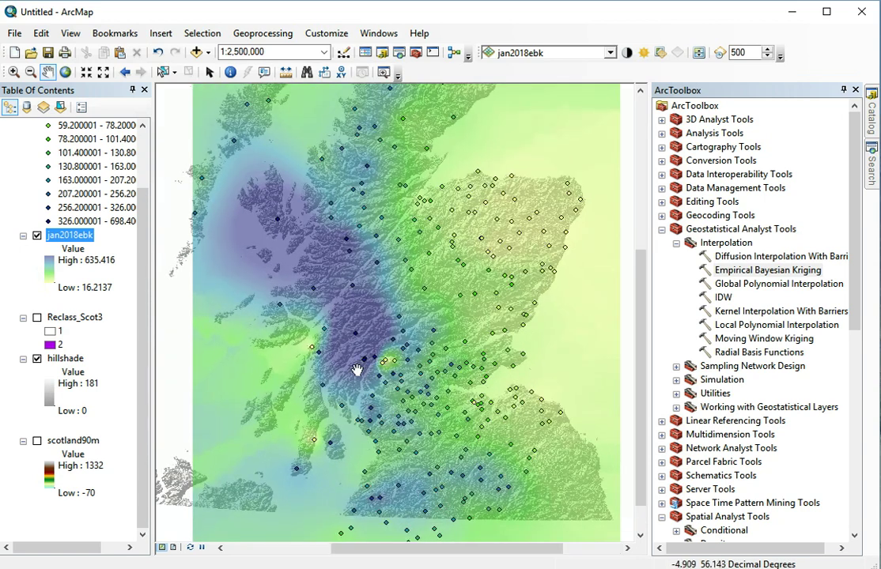
left_click_drag(322, 290, 380, 307)
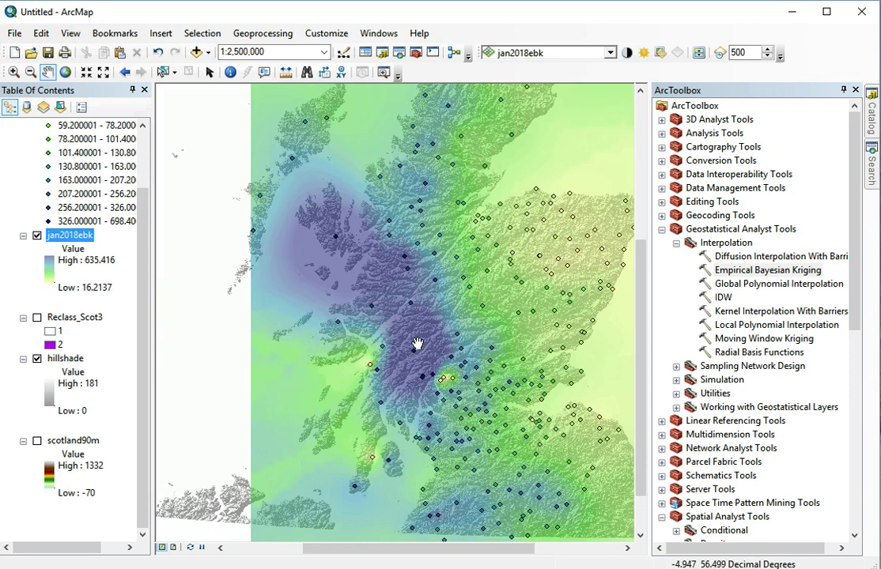
left_click_drag(413, 342, 375, 335)
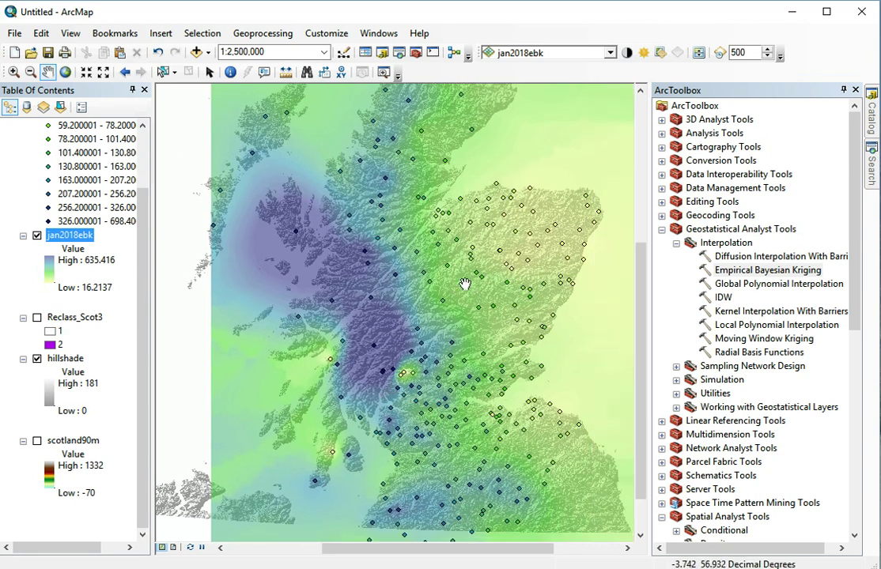